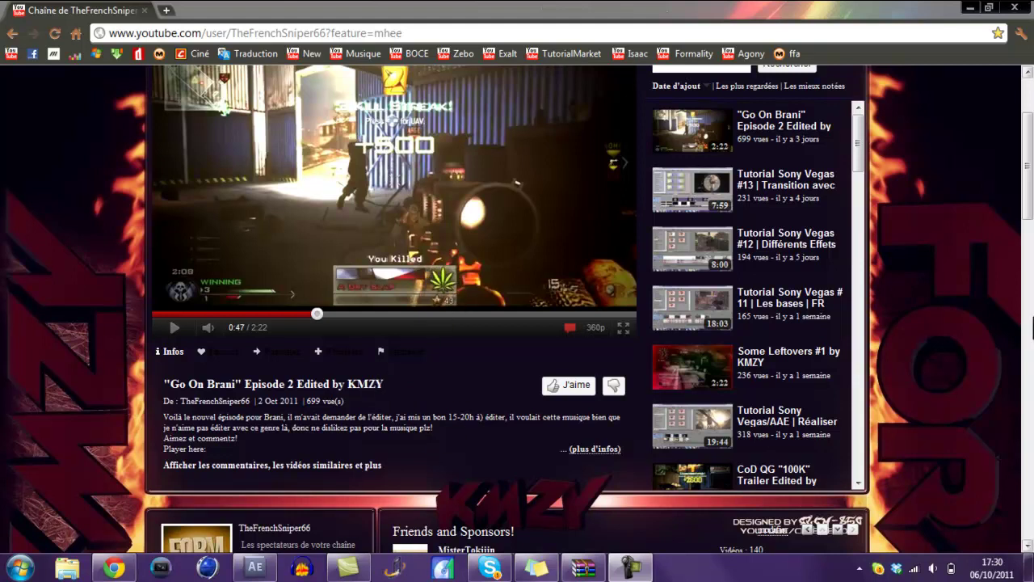
- Play the 'Go On Brani' Episode 2 video on YouTube and pause it at 0:59
scroll(1025, 185, "up", 3)
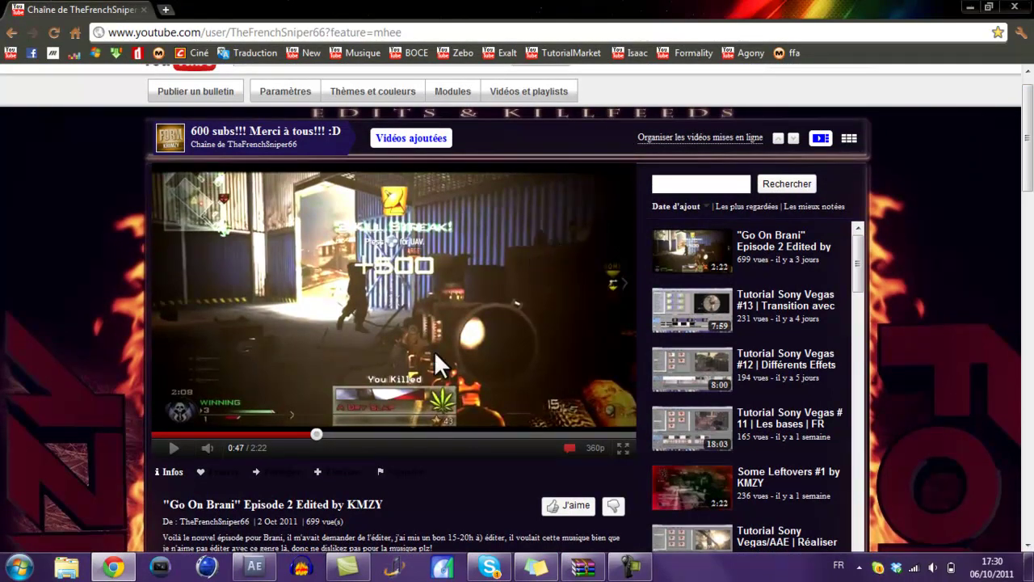
left_click(474, 348)
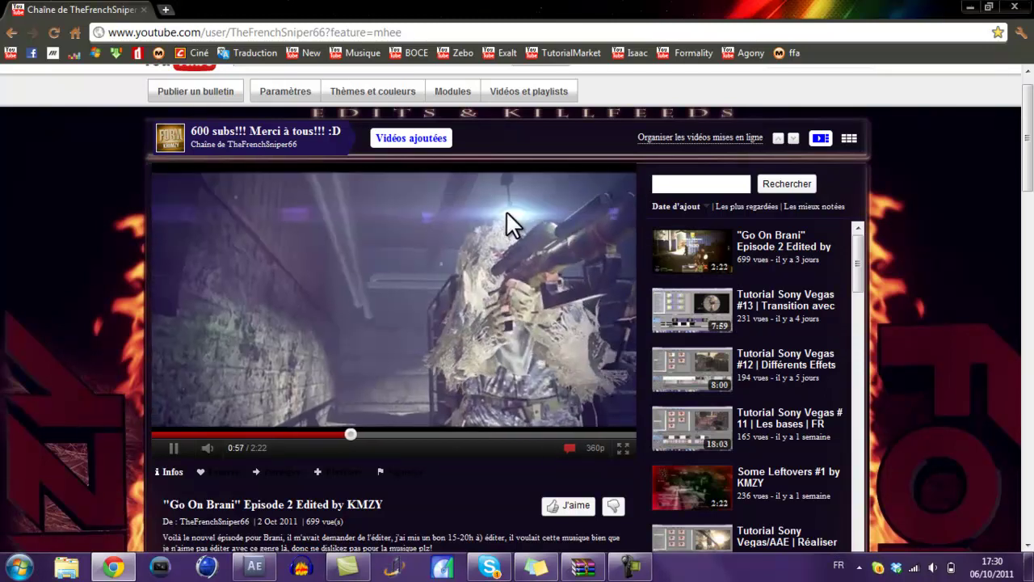
left_click(497, 212)
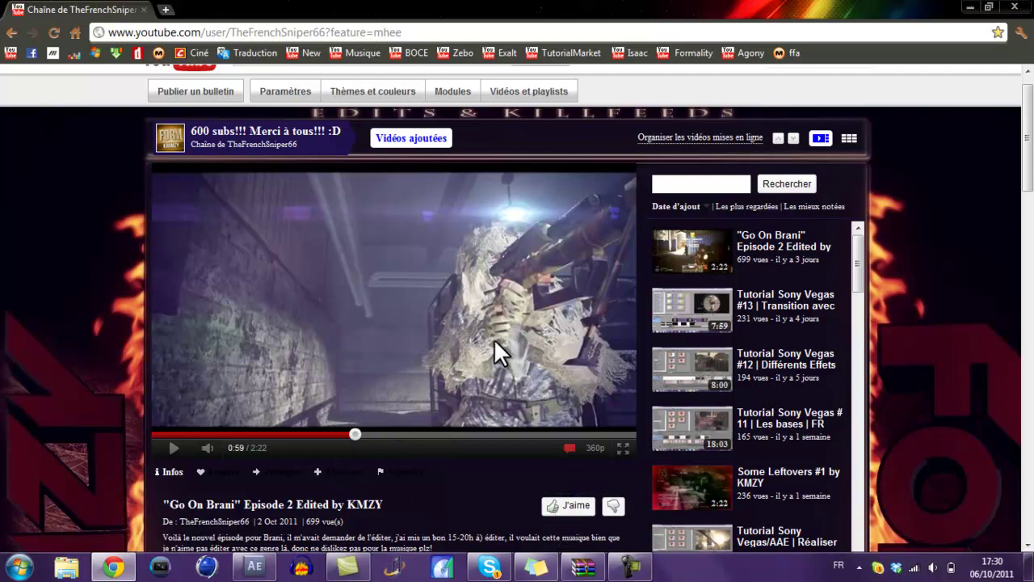
mouse_move(624, 572)
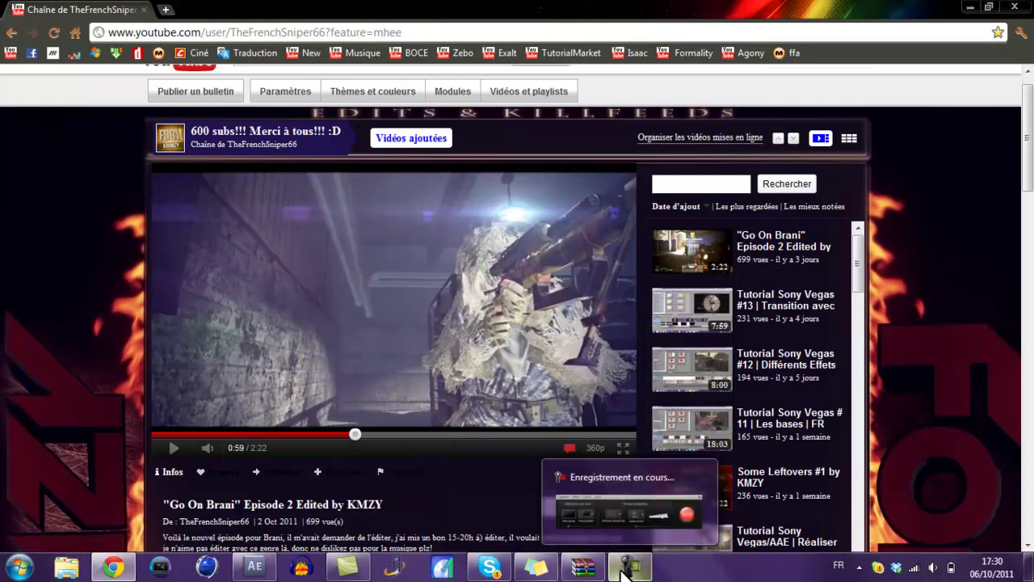
- Import the bonhomme sub base.M2TS gameplay clip into the After Effects project
left_click(254, 565)
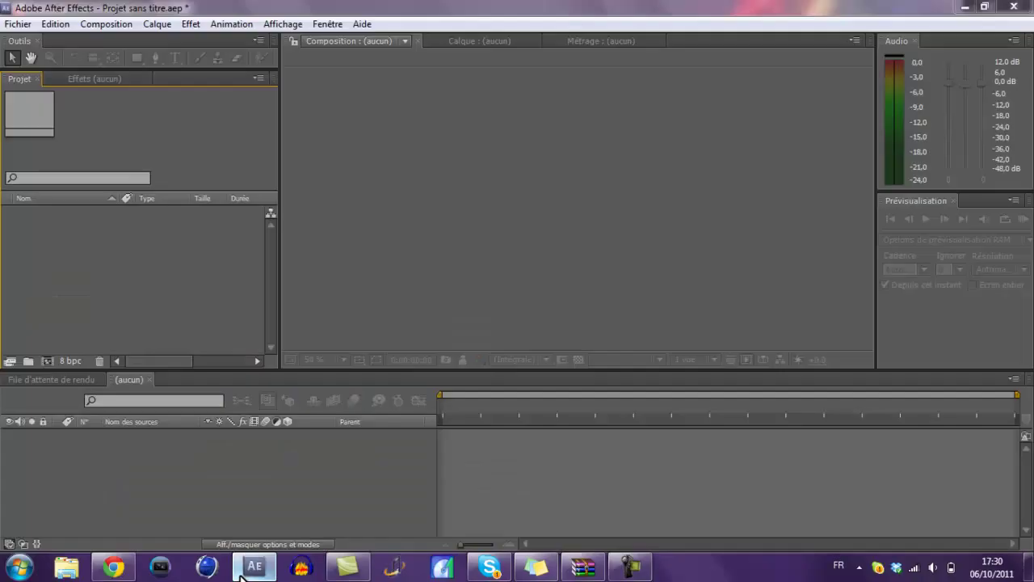
right_click(77, 263)
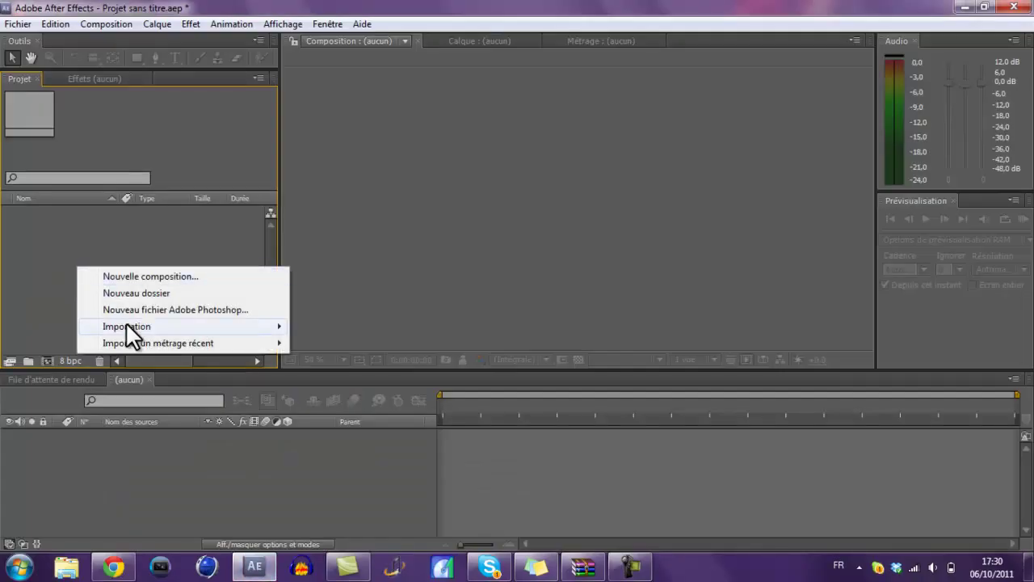
mouse_move(125, 325)
left_click(346, 325)
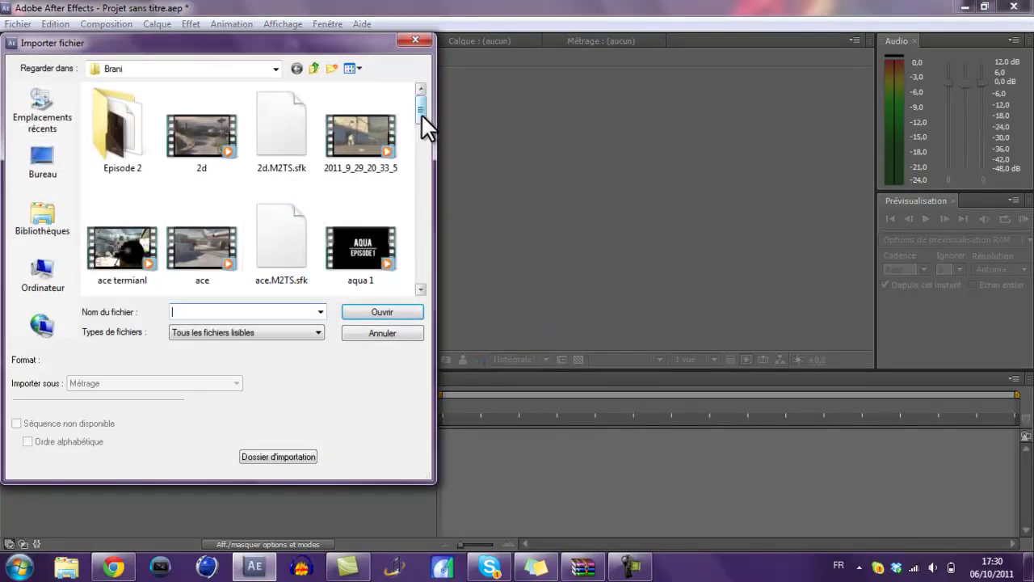
left_click_drag(421, 113, 421, 138)
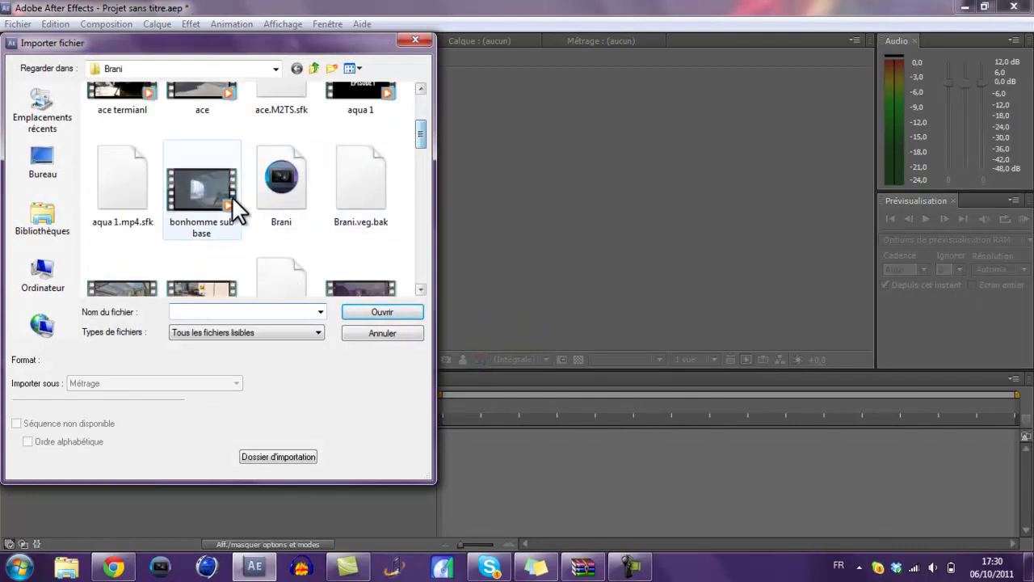
double_click(220, 197)
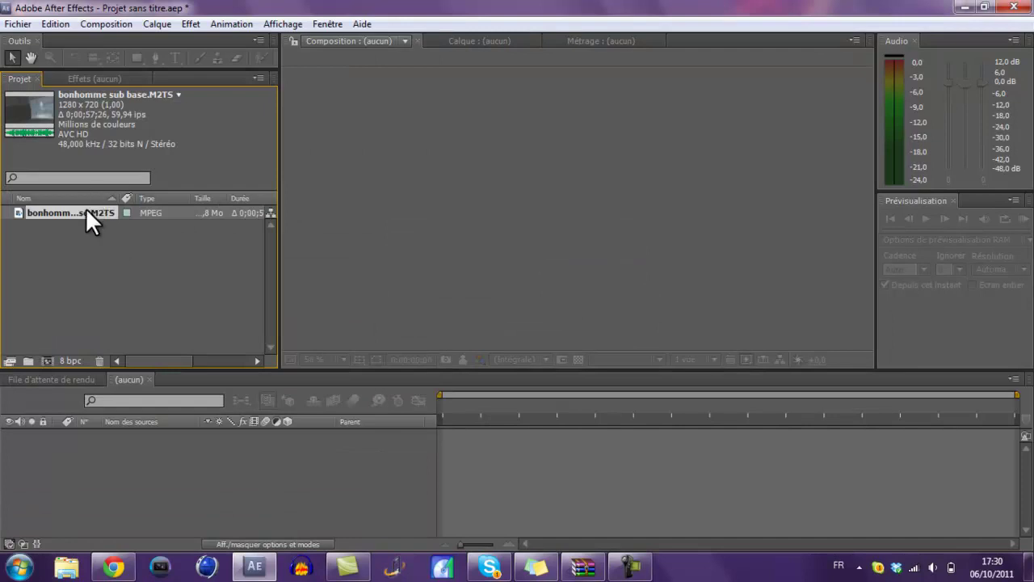
- Build a 1280x720 'bonhomme sub base' composition from the clip and scale its layer up slightly
left_click_drag(85, 208, 172, 461)
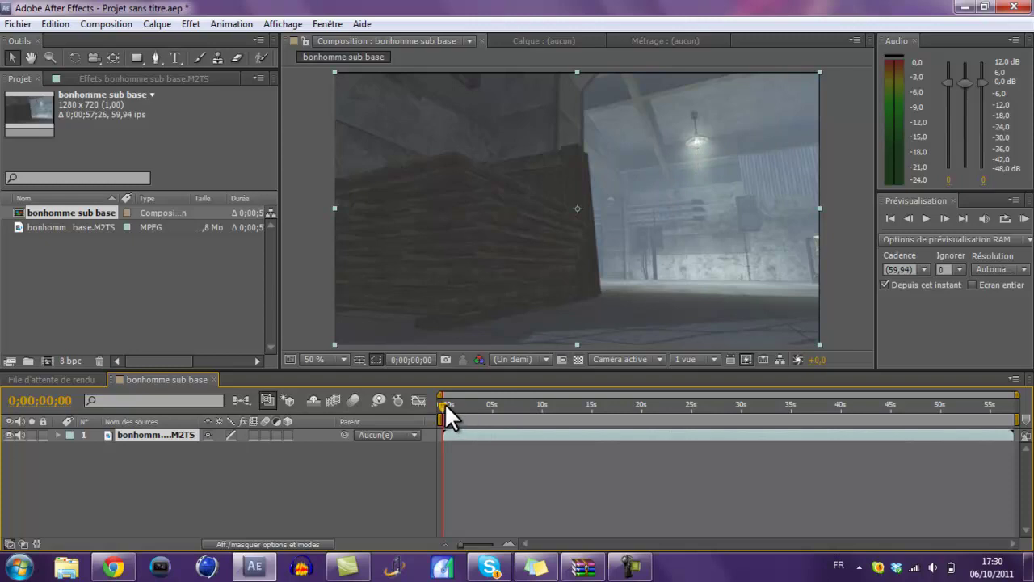
left_click_drag(442, 403, 496, 403)
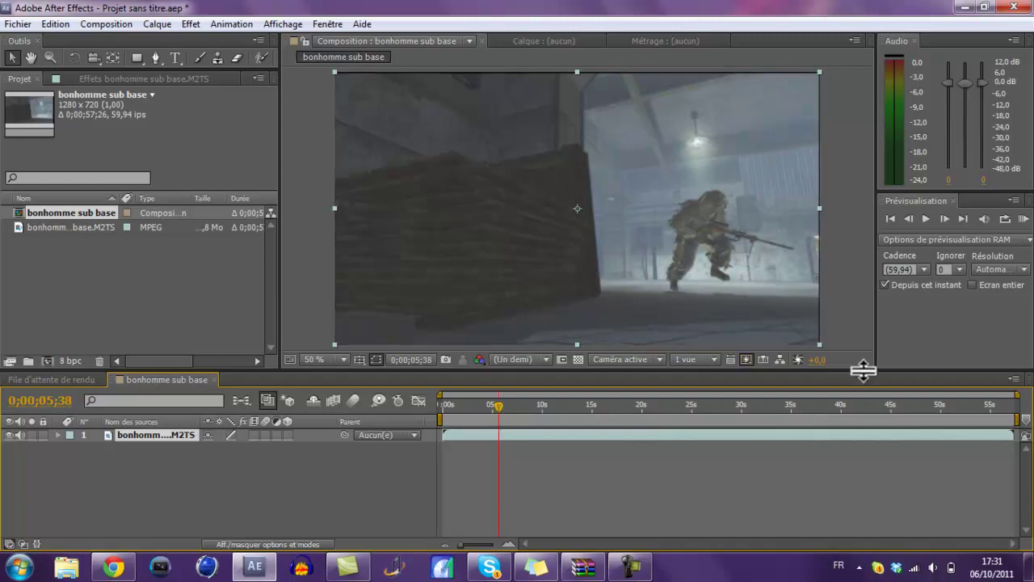
left_click_drag(820, 343, 823, 348)
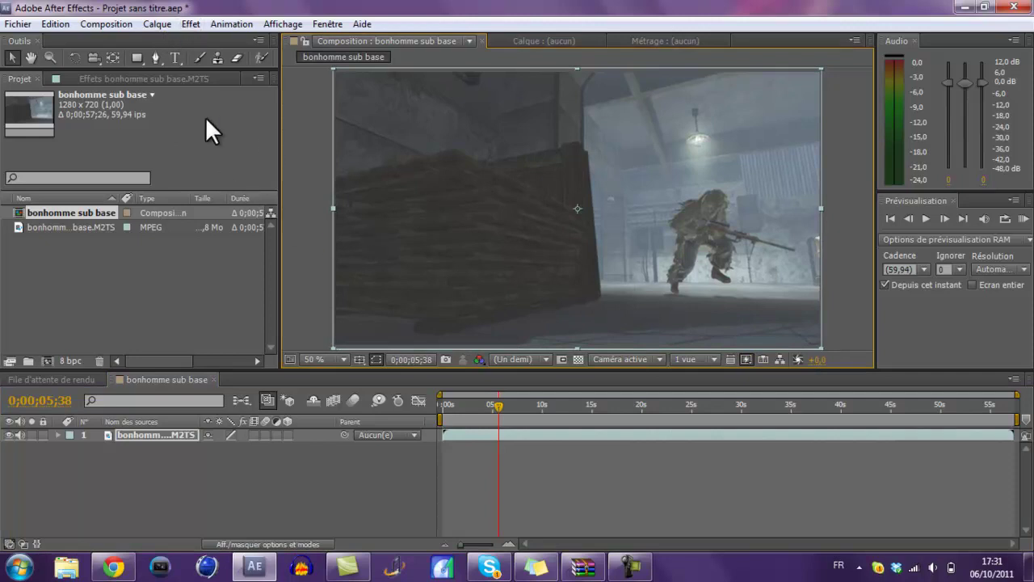
- Apply Video Copilot's Optical Flares effect to the gameplay layer
left_click(191, 23)
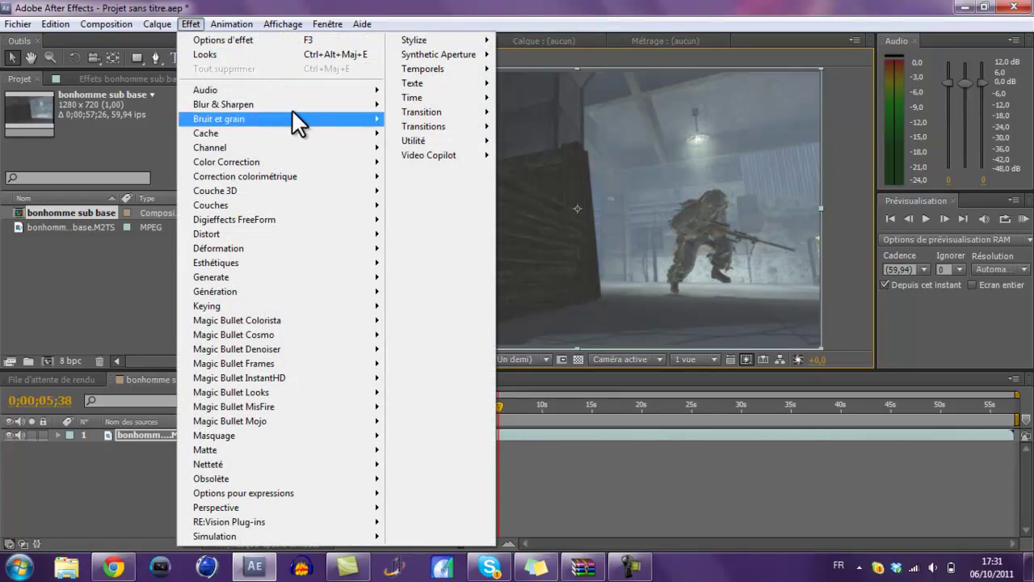
mouse_move(407, 156)
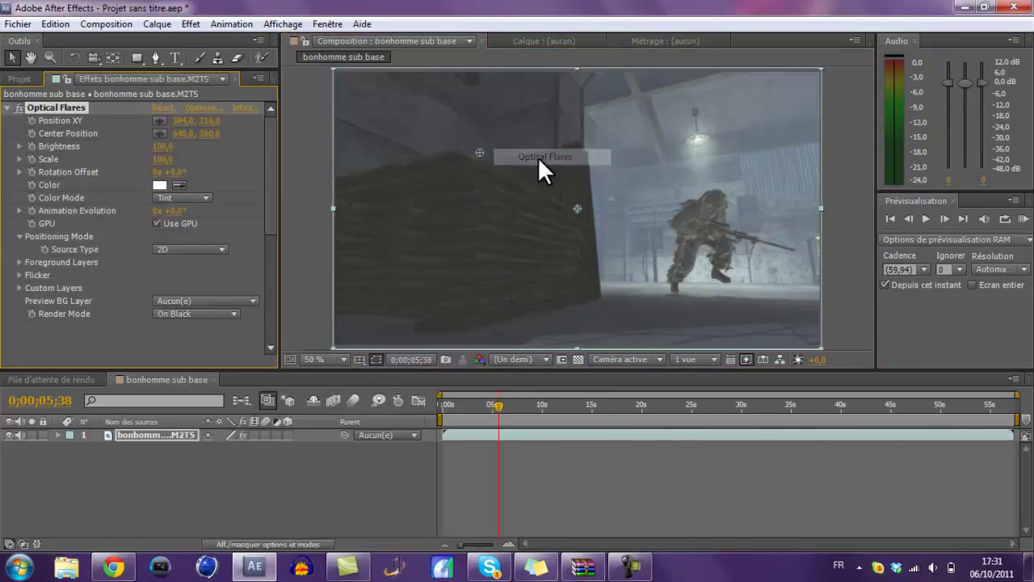
left_click(538, 157)
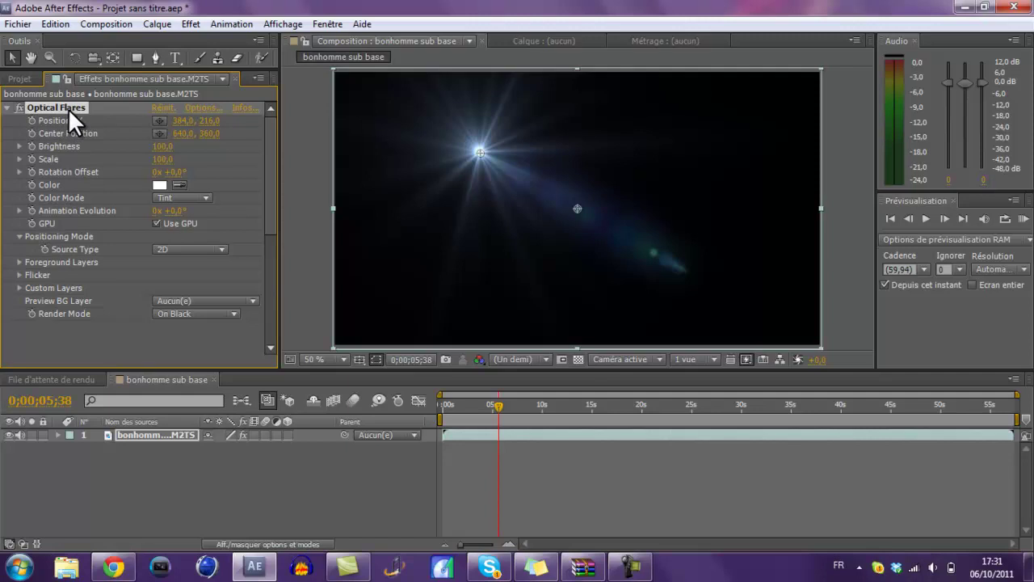
- Render the flare Over Original and place it on the ceiling lamp at about 958.4, 179.2
left_click(180, 314)
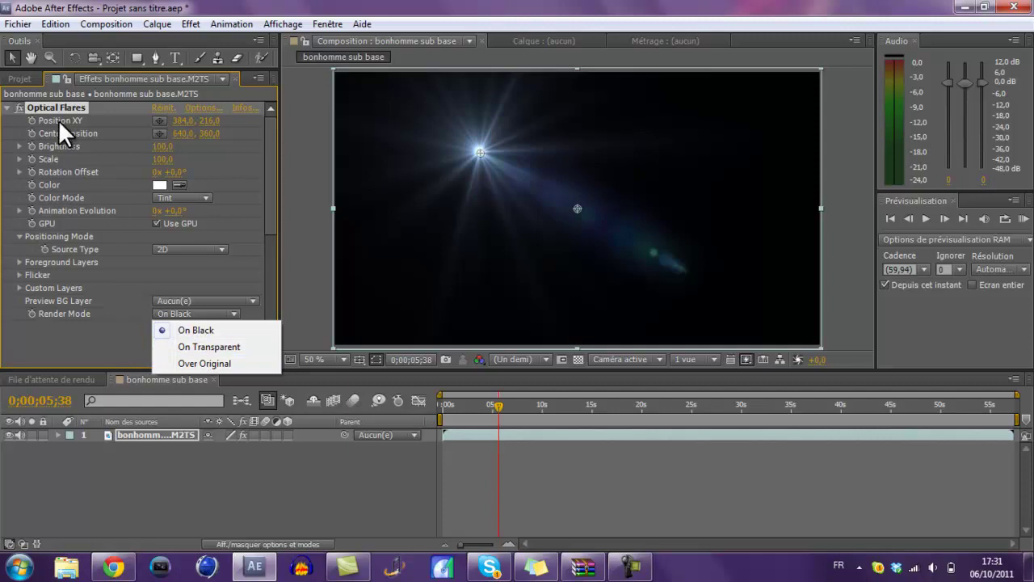
left_click(185, 362)
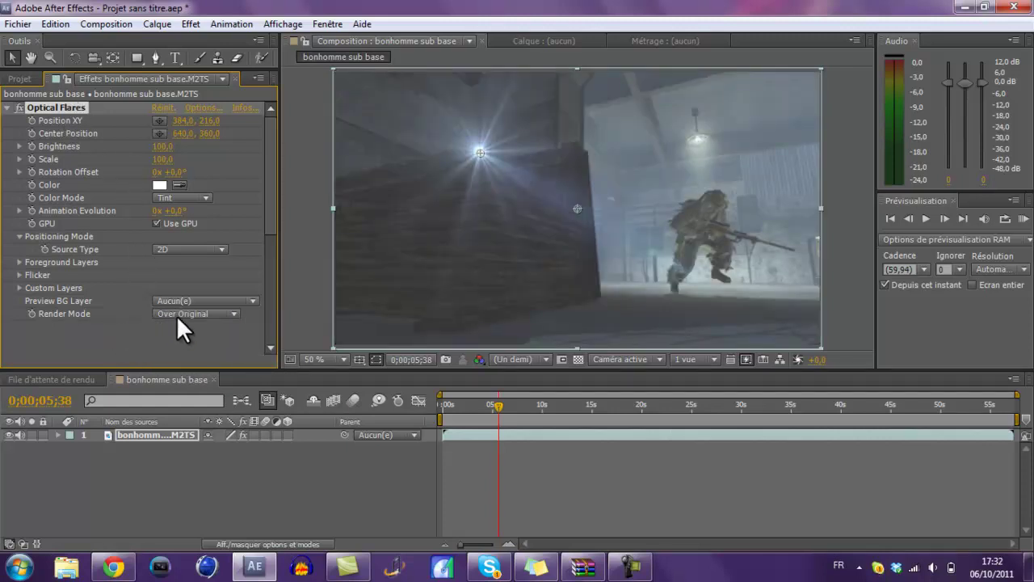
left_click_drag(483, 149, 702, 138)
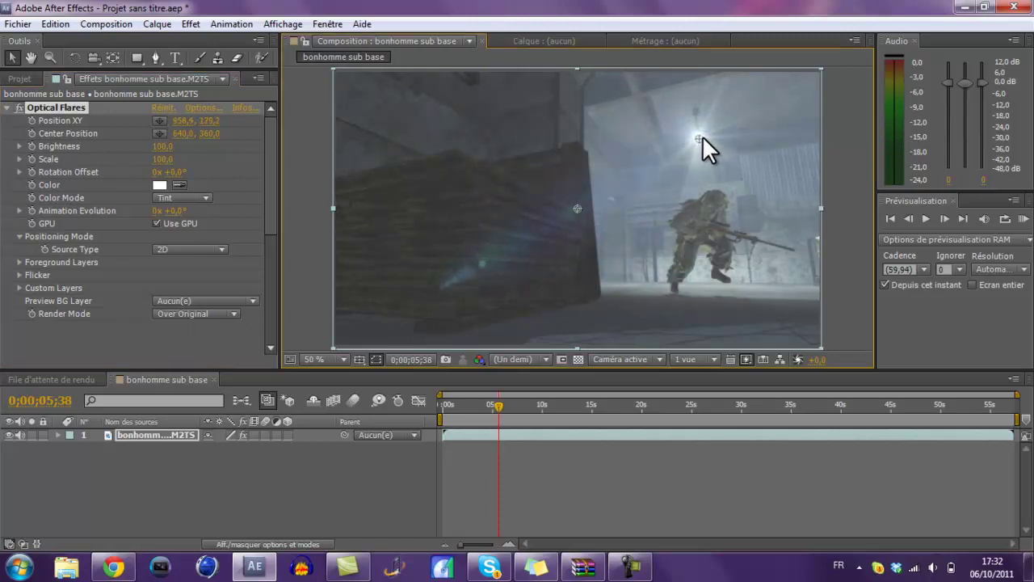
left_click_drag(702, 135, 699, 134)
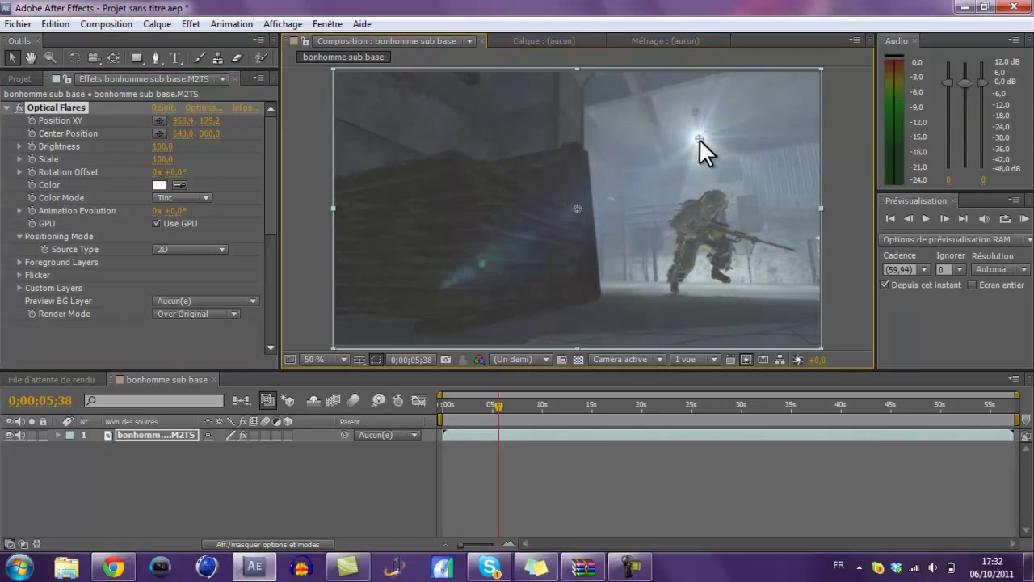
- Load the Sankor 16 preset from the Motion Graphics folder in Optical Flares Options
left_click(206, 107)
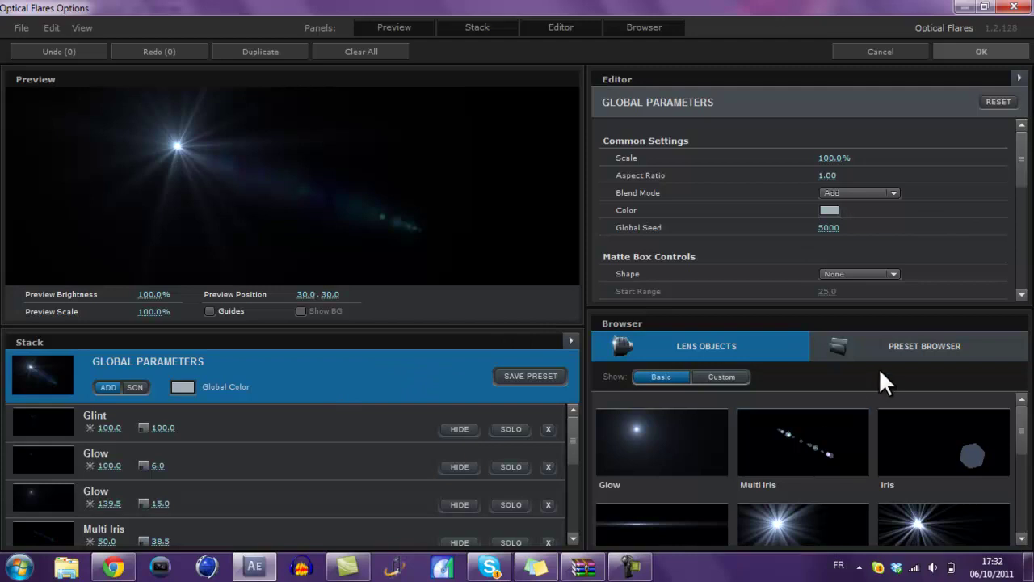
left_click(852, 345)
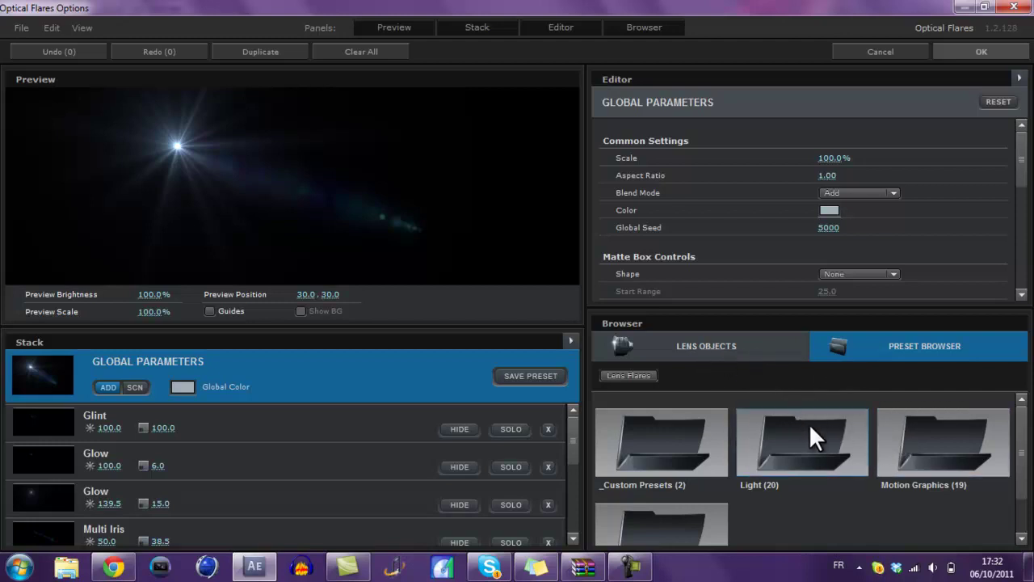
left_click(931, 449)
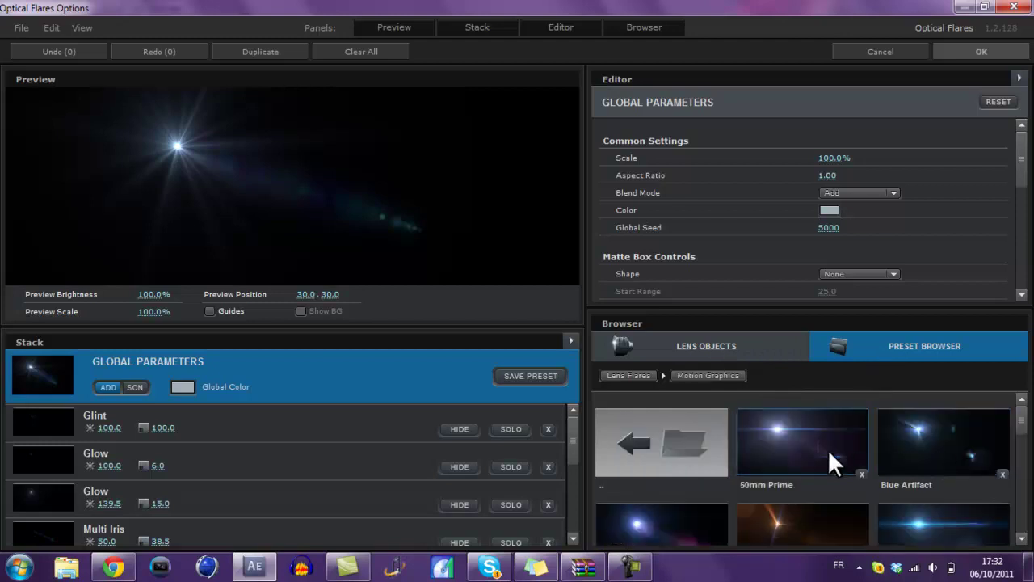
scroll(800, 444, "down", 3)
scroll(752, 436, "down", 2)
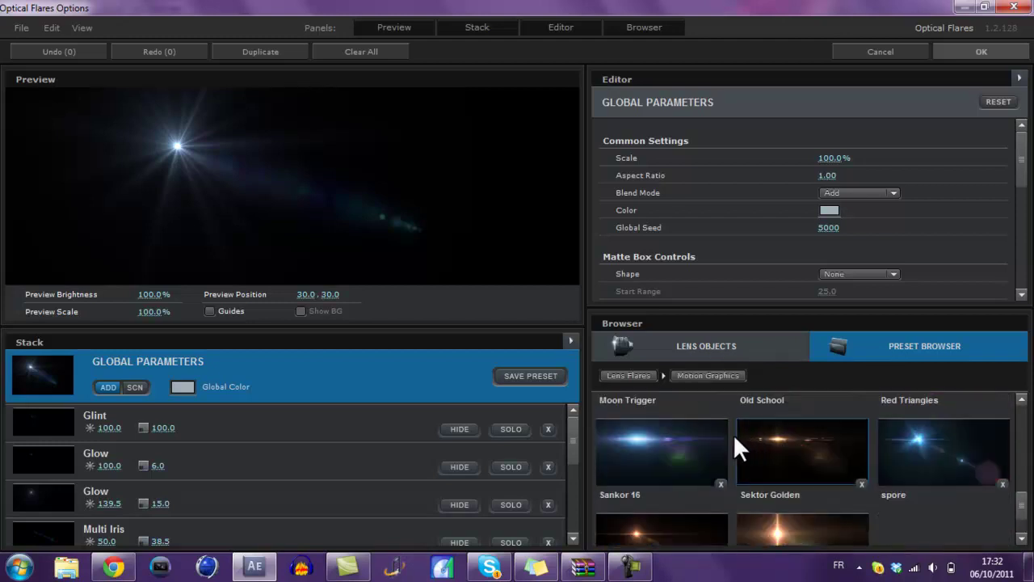
left_click(640, 448)
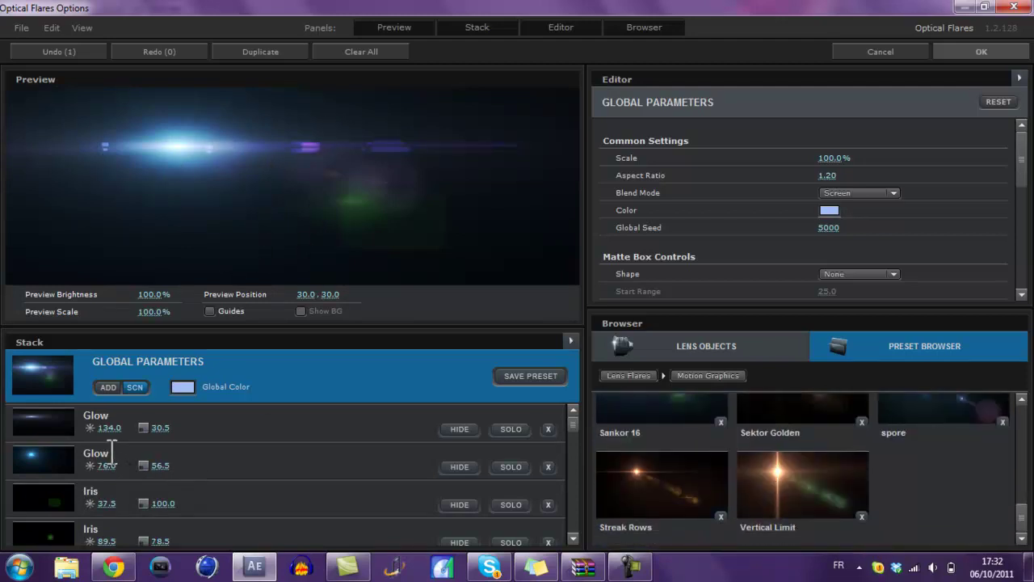
- Select the second Glow element and scroll through the lens stack to find Multi Iris
left_click(42, 470)
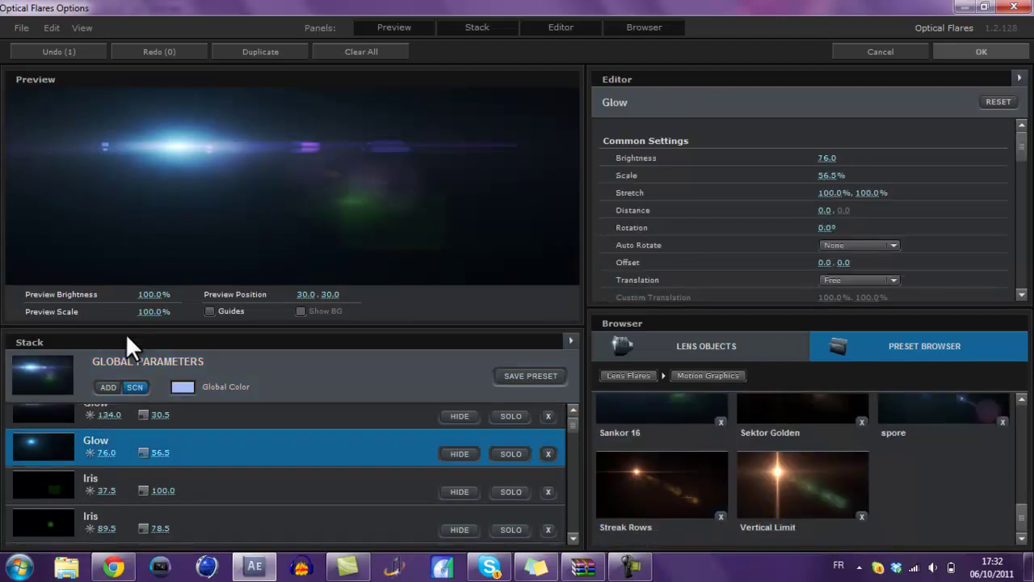
scroll(68, 420, "down", 3)
scroll(123, 374, "down", 1)
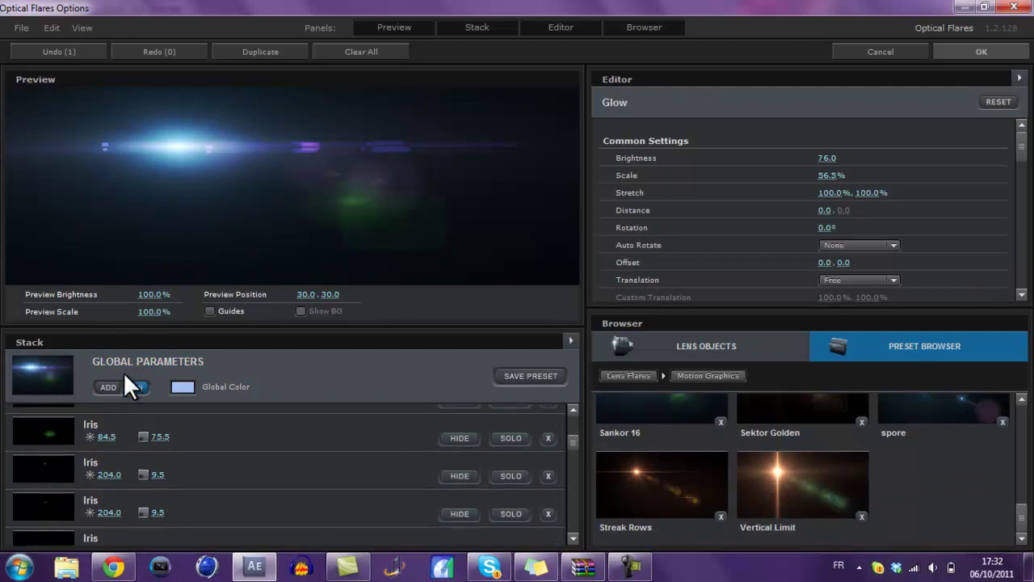
scroll(131, 427, "up", 2)
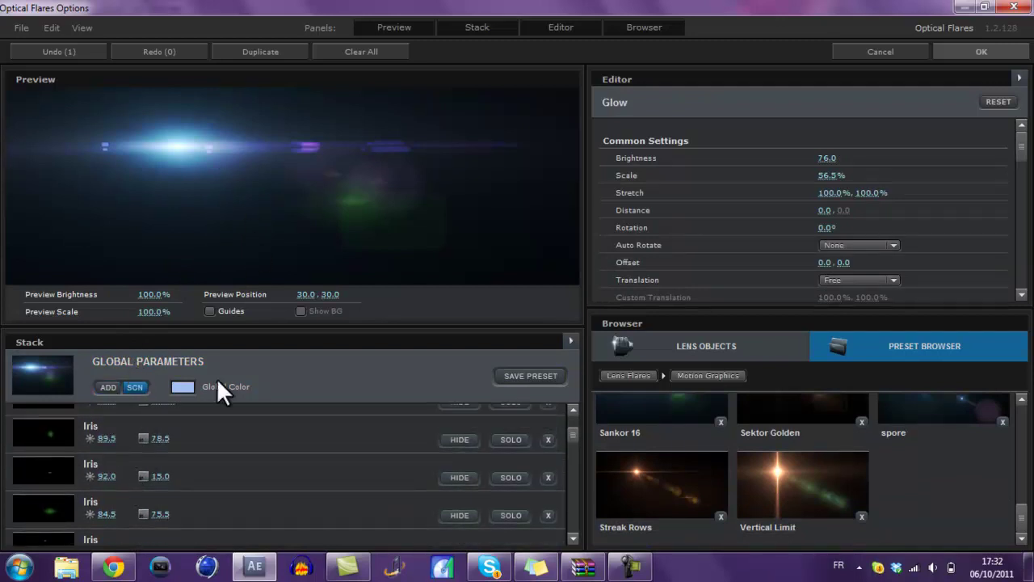
scroll(120, 381, "down", 1)
scroll(92, 404, "down", 2)
scroll(88, 411, "down", 2)
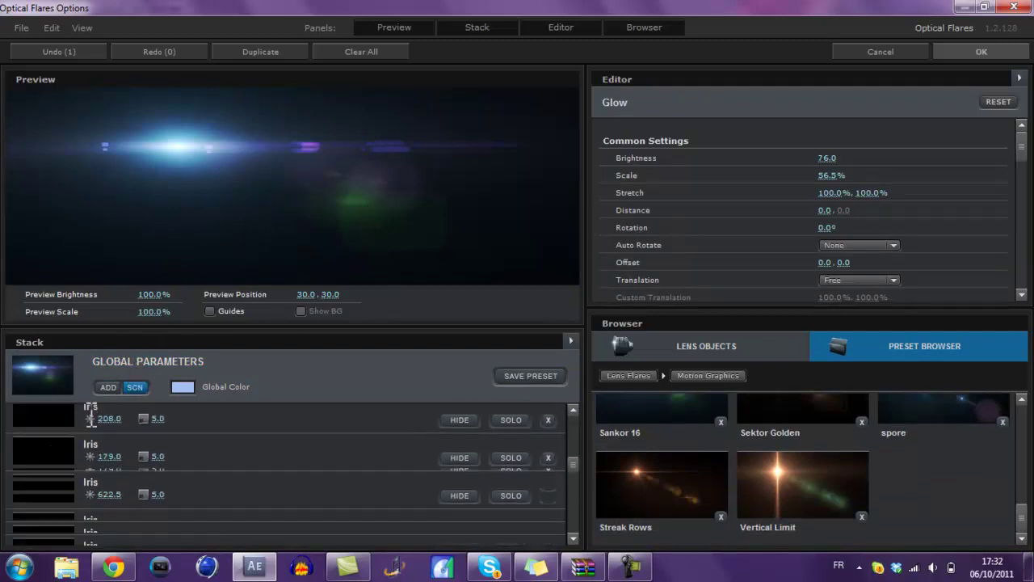
scroll(89, 434, "down", 2)
scroll(82, 420, "down", 2)
scroll(80, 421, "down", 2)
scroll(81, 421, "down", 2)
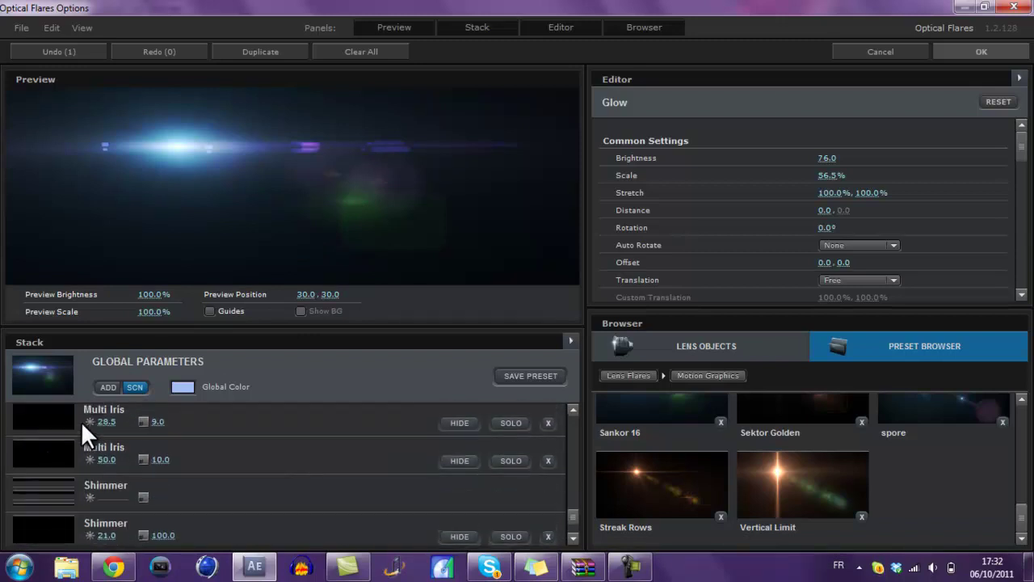
scroll(79, 422, "up", 3)
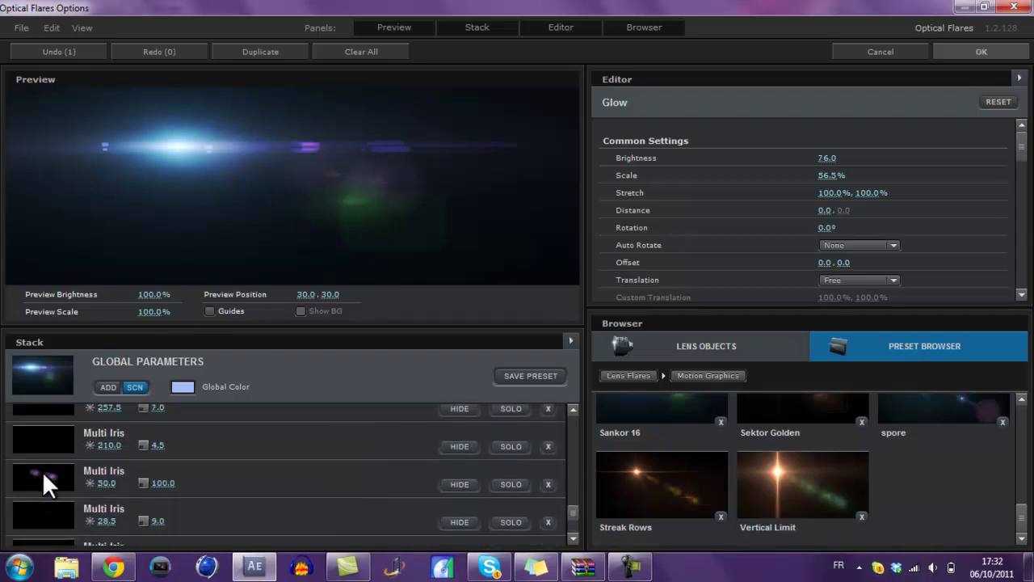
- Toggle the Multi Iris element's Hide on and off to compare, leaving it visible
left_click(46, 470)
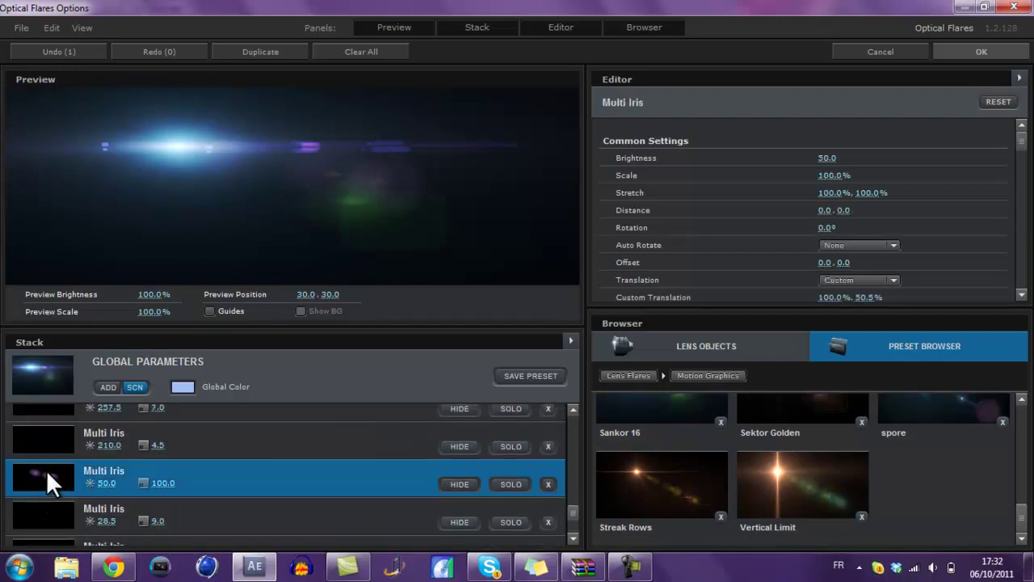
left_click(460, 482)
left_click(460, 482)
left_click(460, 482)
left_click(460, 481)
left_click(459, 483)
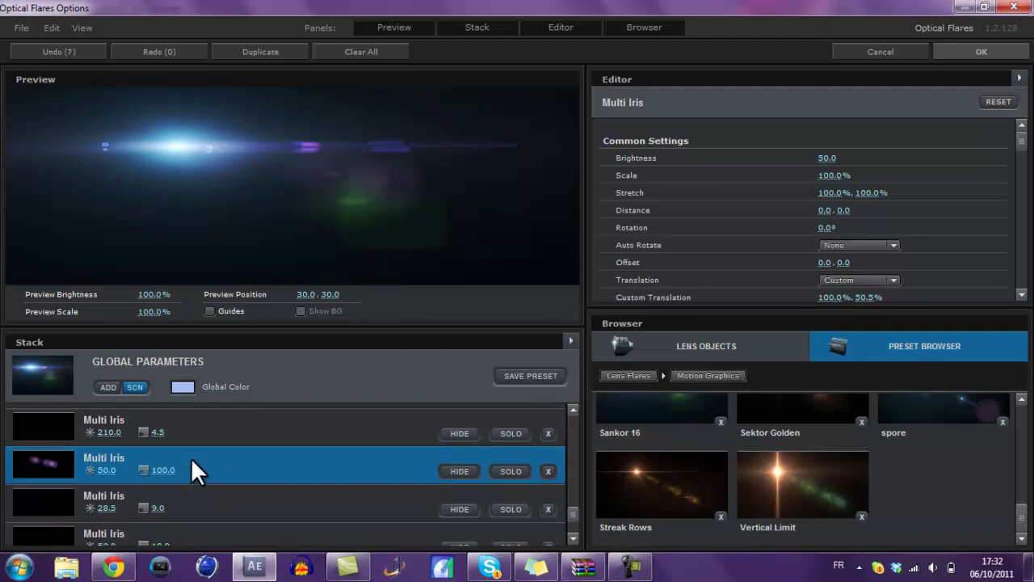
scroll(191, 457, "up", 1)
scroll(216, 432, "up", 2)
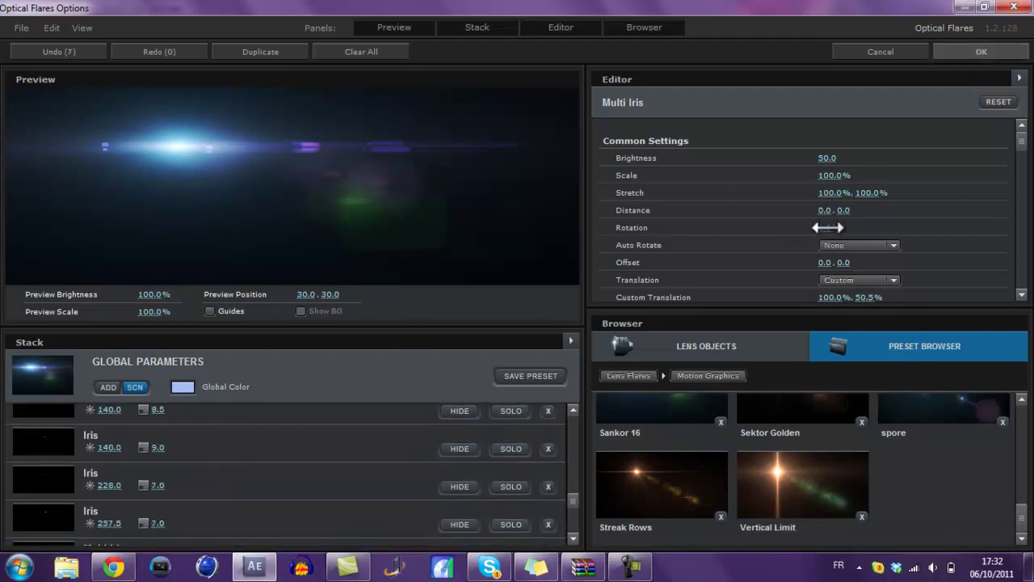
- Apply the Sankor 16 flare and move its Center Position to 528.7, 420.0
left_click(977, 48)
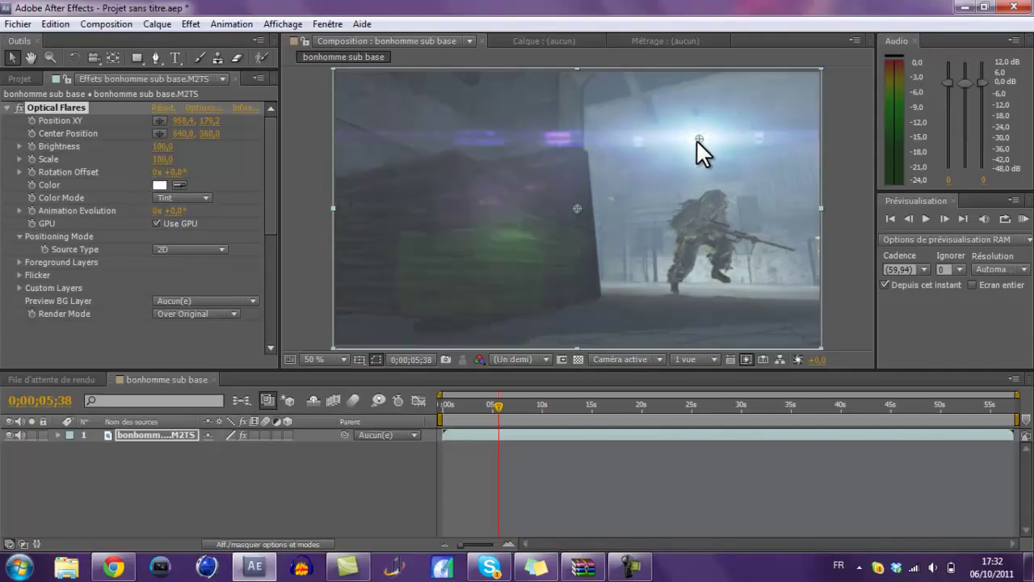
mouse_move(576, 206)
left_mouse_down()
mouse_move(528, 224)
mouse_move(535, 231)
left_mouse_up()
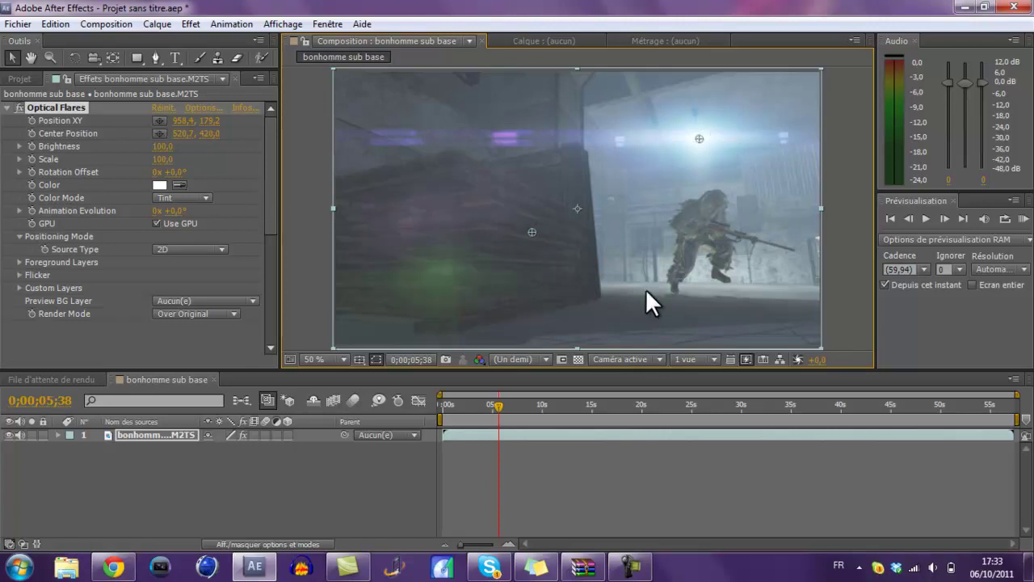
- Add Magic Bullet Looks to the gameplay layer and open its LooksBuilder editor
left_click(191, 24)
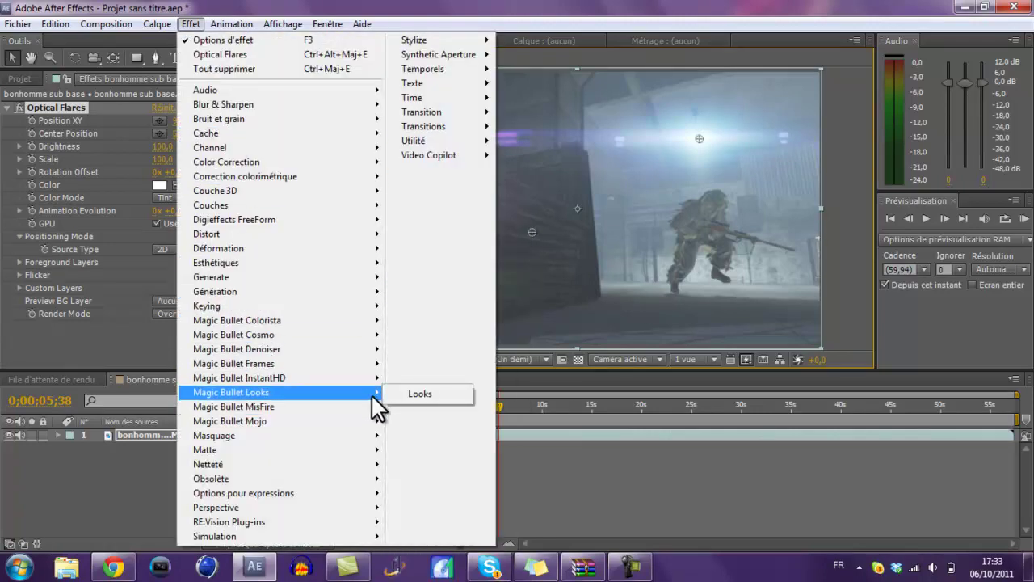
left_click(420, 392)
left_click(69, 336)
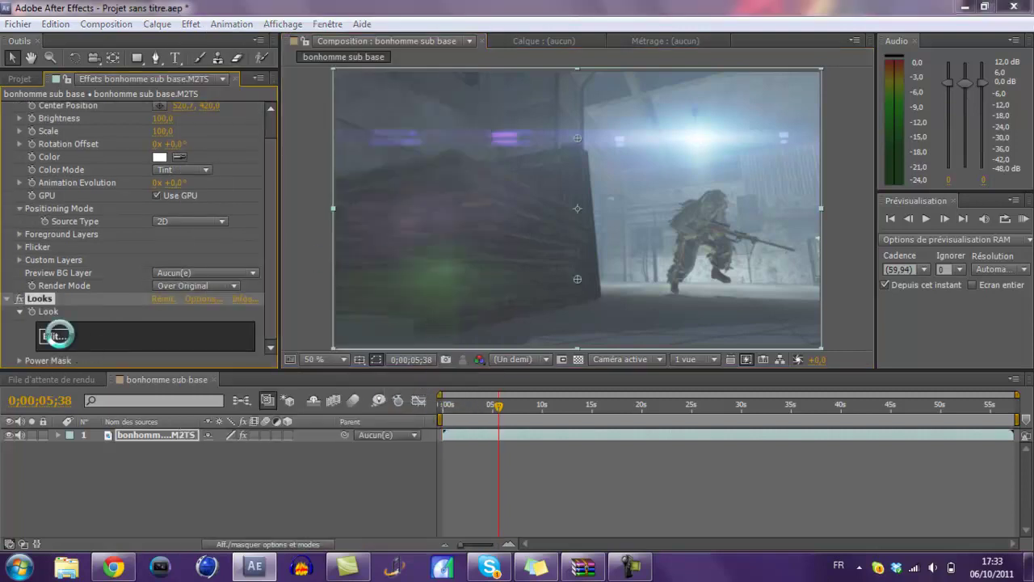
mouse_move(8, 238)
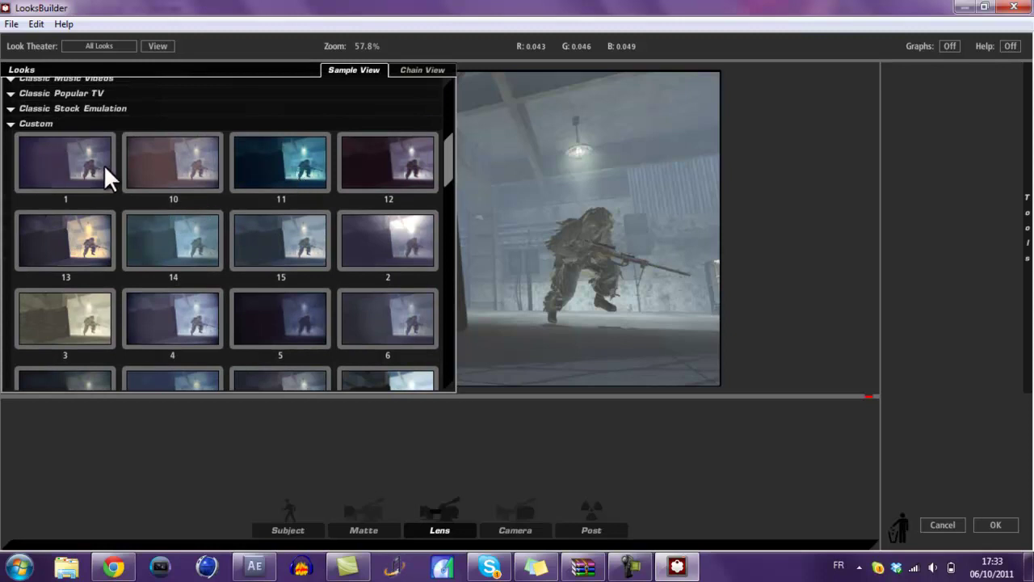
- Apply custom look 12 and bring the darker purple grade back to After Effects
left_click(364, 161)
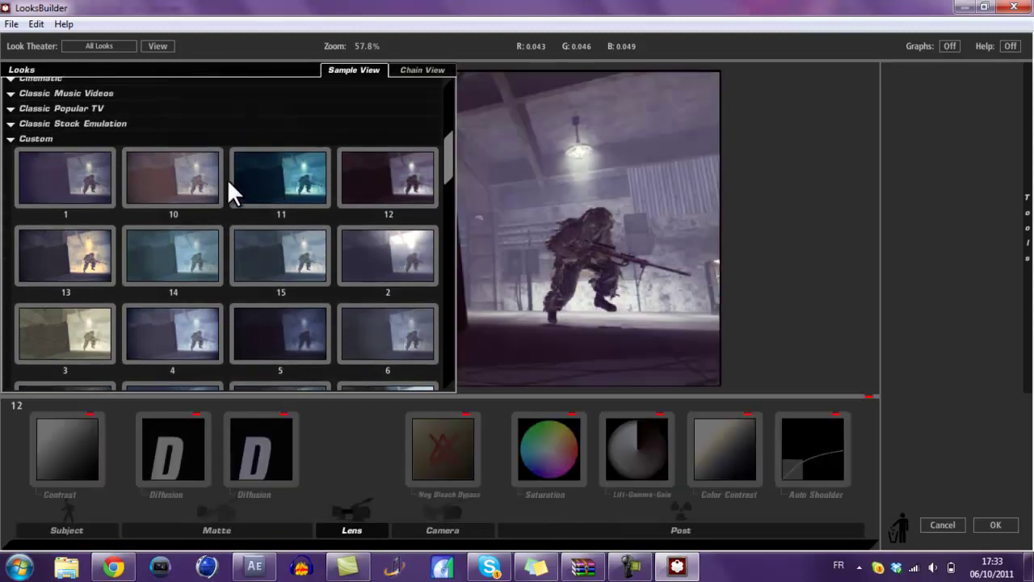
left_click(996, 525)
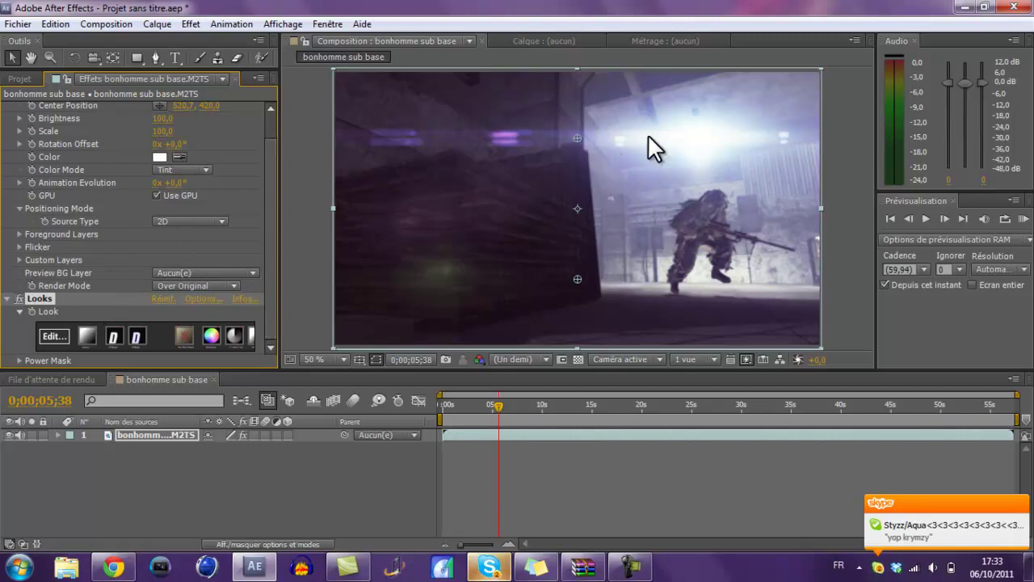
- Move the Looks effect above Optical Flares in Effect Controls, then select Optical Flares
scroll(92, 178, "up", 1)
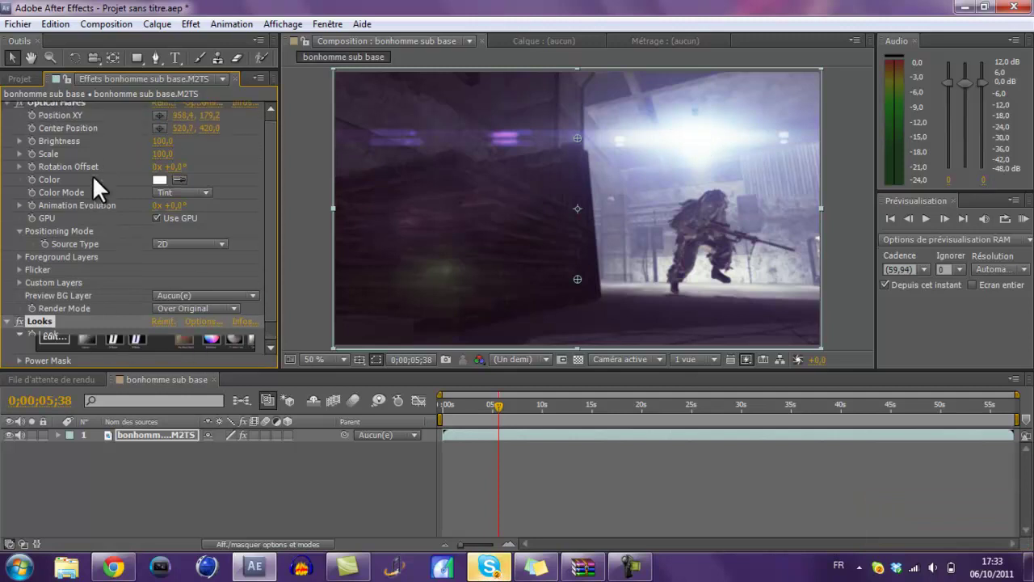
scroll(92, 178, "down", 1)
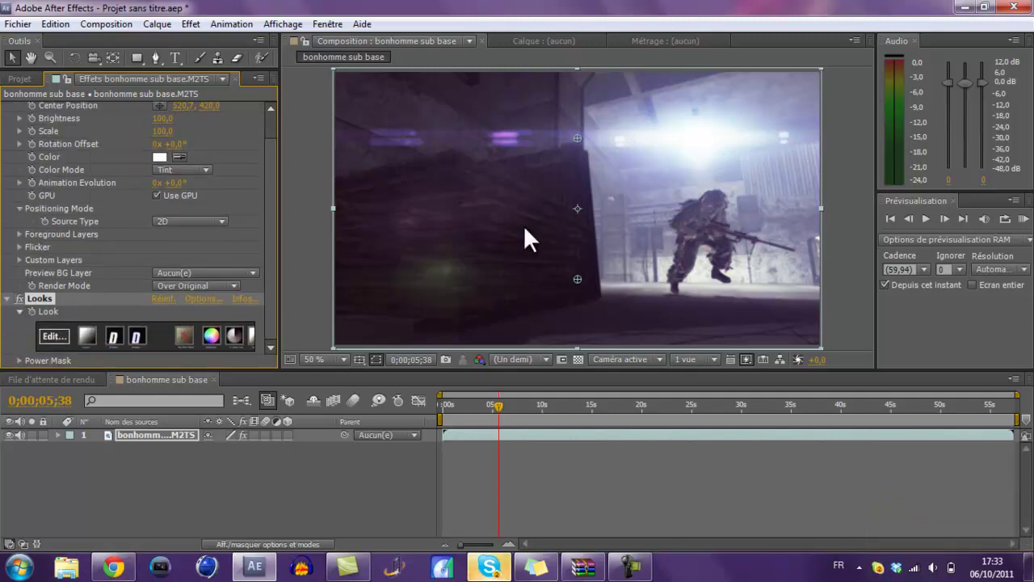
left_click_drag(42, 299, 68, 103)
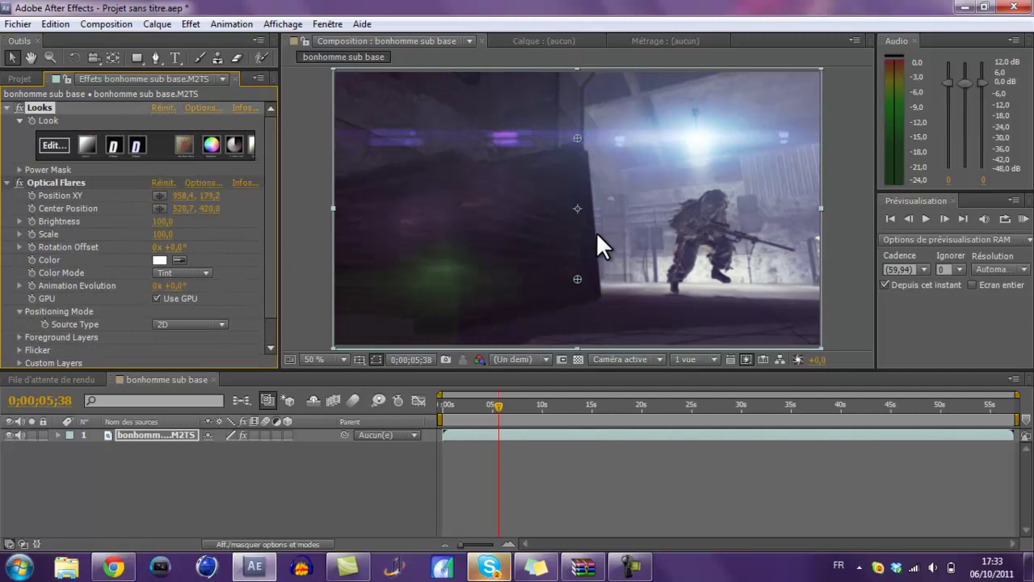
left_click(50, 181)
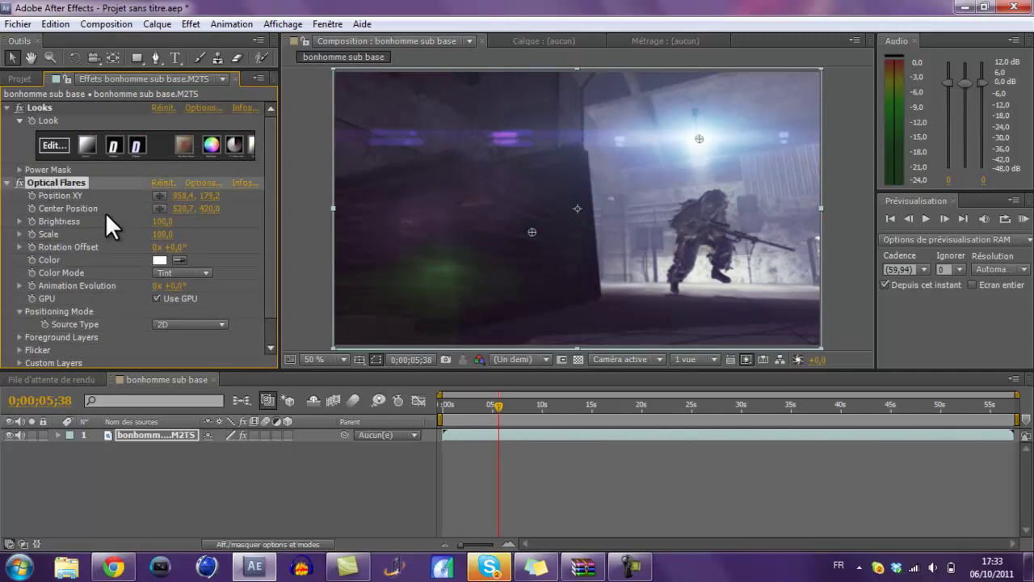
- Set the Optical Flares tint colour to dark amber 322A09
left_click(180, 260)
left_click(664, 293)
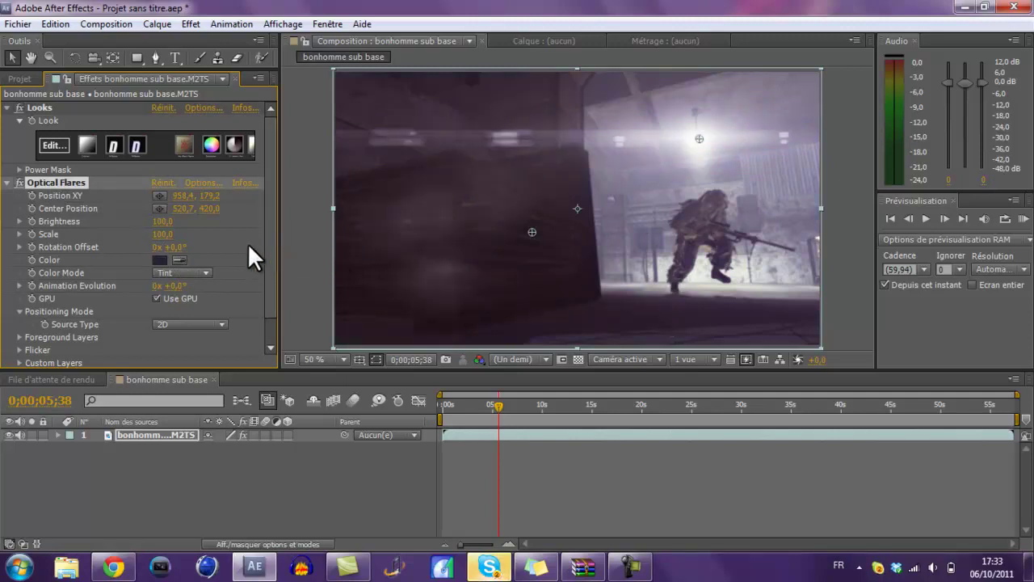
left_click(159, 259)
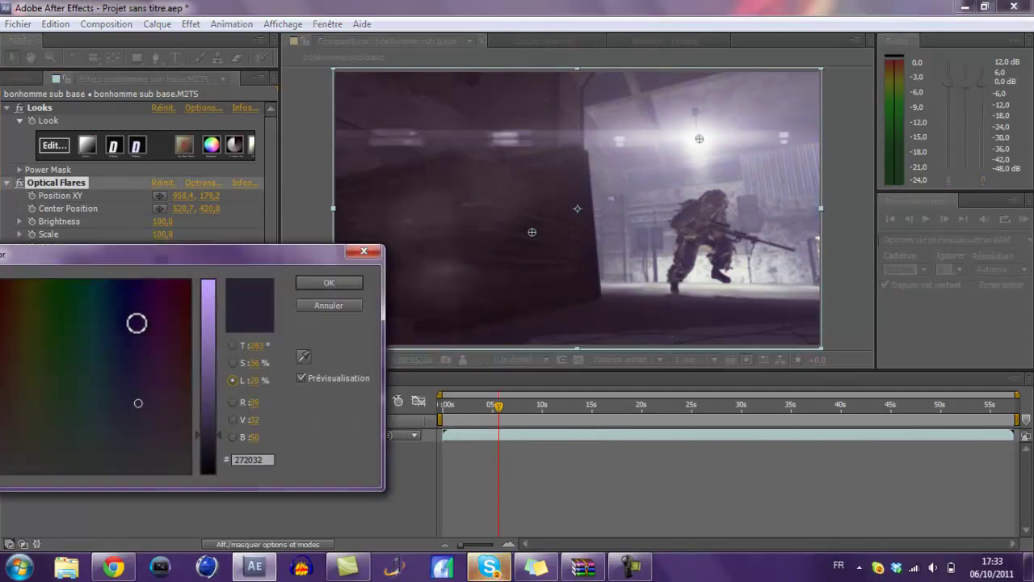
mouse_move(138, 372)
left_mouse_down()
mouse_move(41, 336)
mouse_move(23, 313)
left_mouse_up()
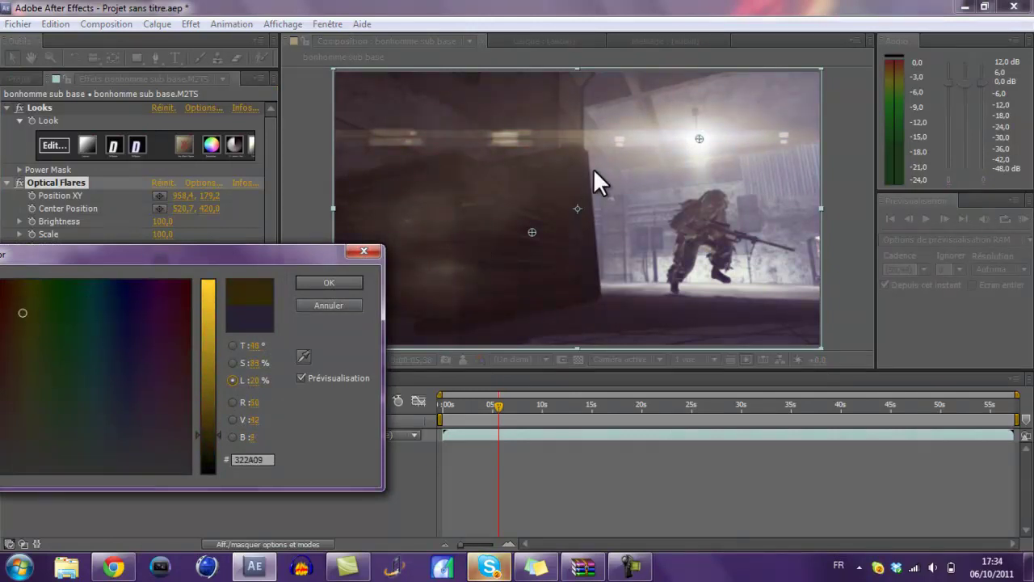
left_click(331, 282)
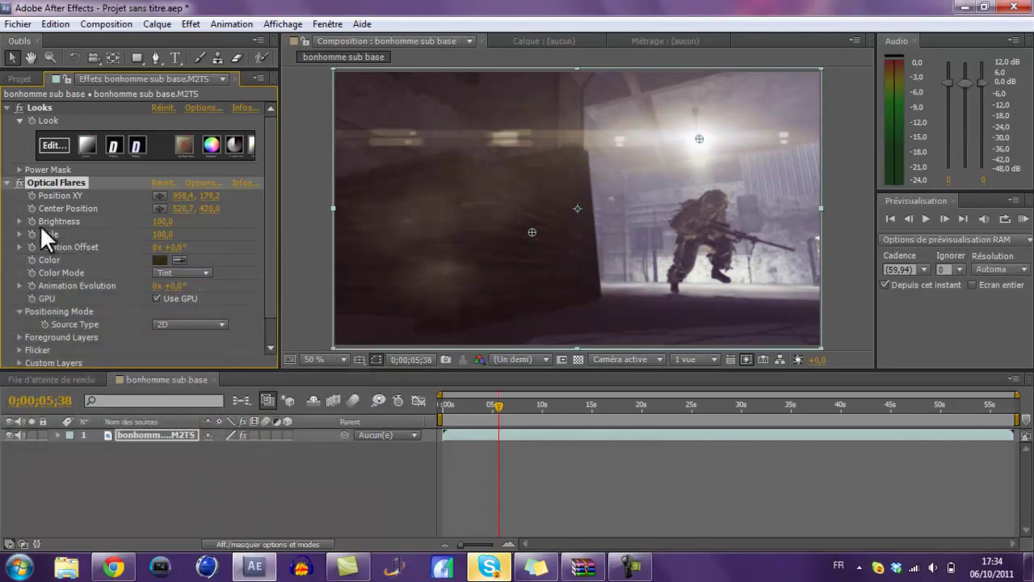
- Raise the Optical Flares Brightness from 100.0 to 136.9
left_click(19, 220)
mouse_move(63, 240)
left_mouse_down()
mouse_move(74, 243)
mouse_move(61, 241)
left_mouse_up()
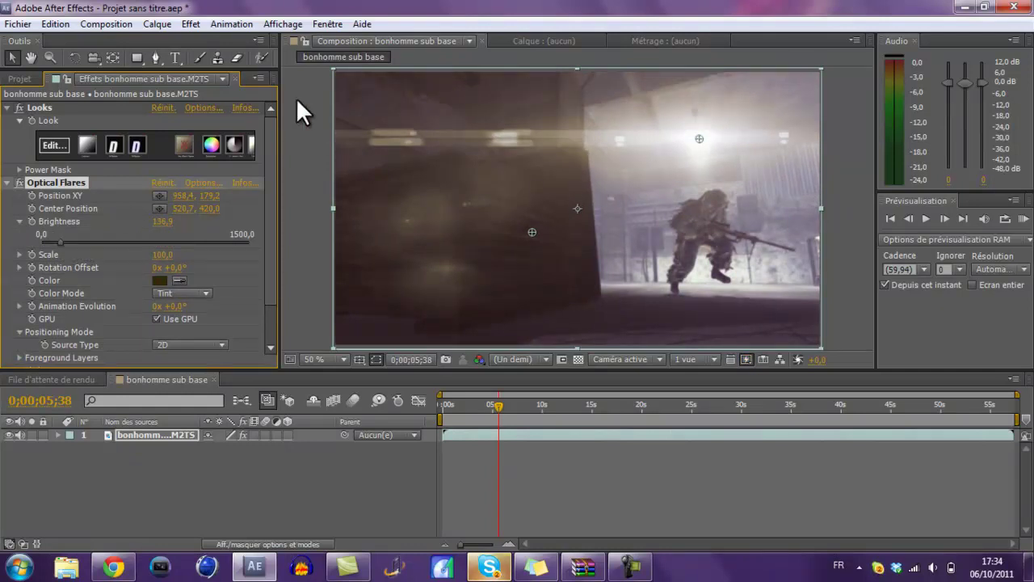